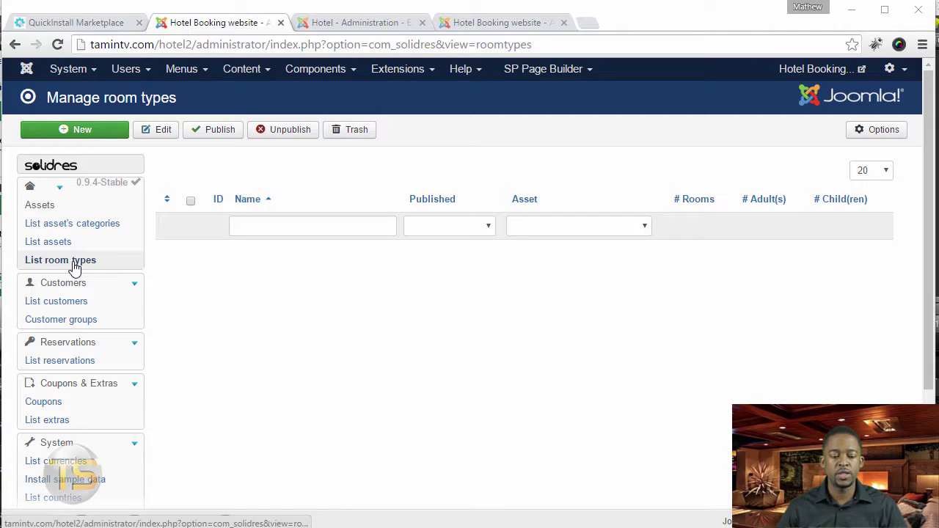
Step: Create a Deluxe Suites room type for Honolulu Beach Resort: occupancy 5, 70/90 'Summer Holiday' tariffs, description
{"action": "left_click", "coordinate": [114, 139]}
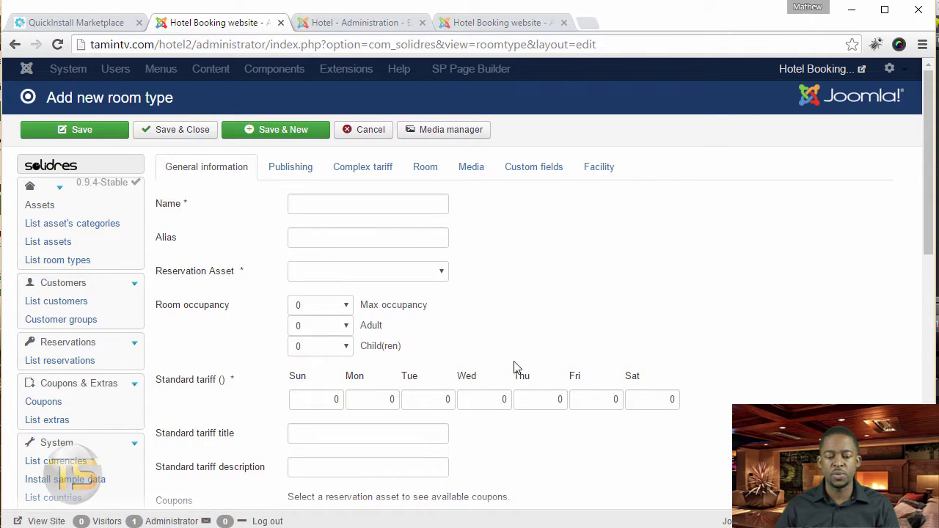
{"action": "scroll", "coordinate": [503, 361], "scroll_direction": "down", "scroll_amount": 3}
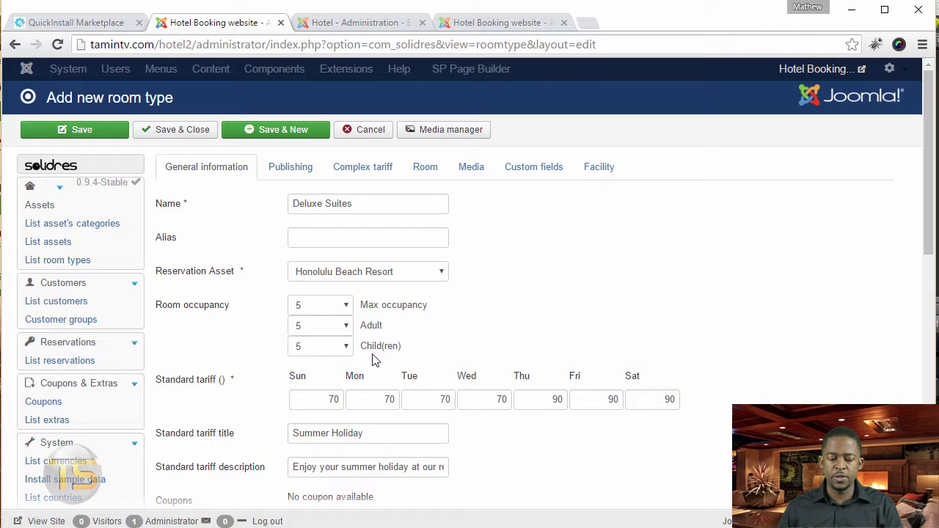
{"action": "scroll", "coordinate": [389, 325], "scroll_direction": "down", "scroll_amount": 4}
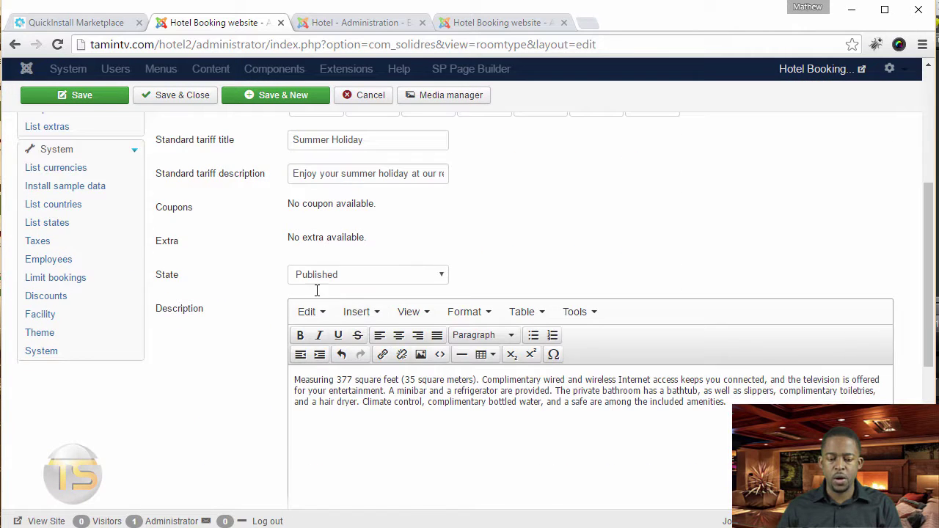
{"action": "scroll", "coordinate": [316, 290], "scroll_direction": "up", "scroll_amount": 2}
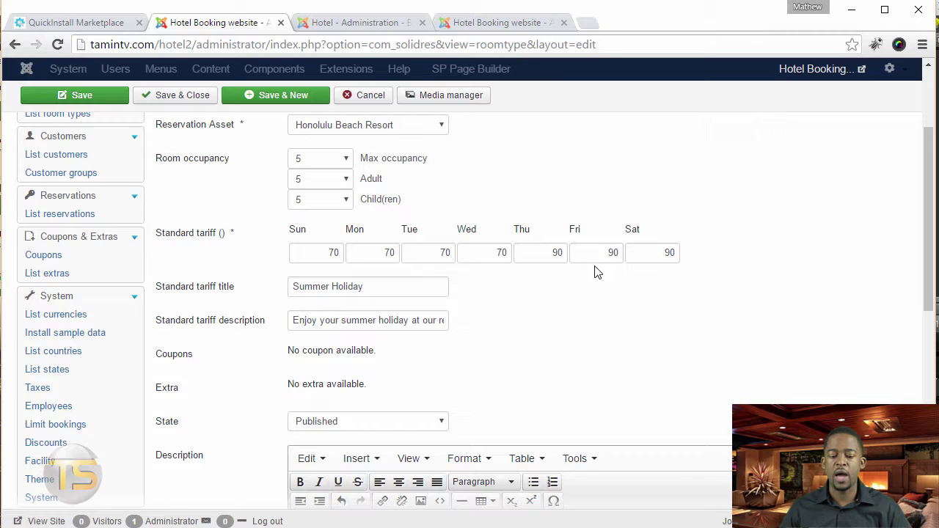
{"action": "scroll", "coordinate": [602, 270], "scroll_direction": "down", "scroll_amount": 1}
{"action": "scroll", "coordinate": [601, 271], "scroll_direction": "down", "scroll_amount": 4}
{"action": "mouse_move", "coordinate": [186, 205]}
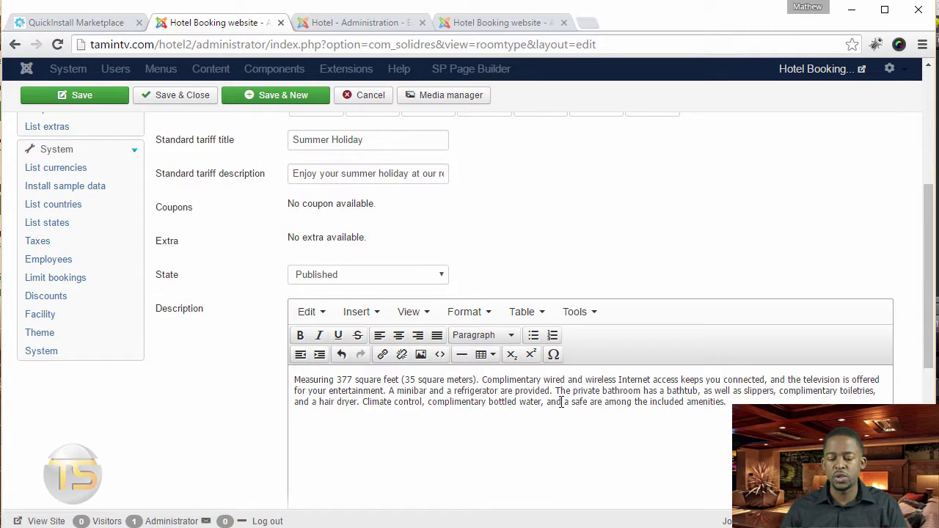
{"action": "scroll", "coordinate": [639, 429], "scroll_direction": "up", "scroll_amount": 1}
{"action": "scroll", "coordinate": [646, 418], "scroll_direction": "up", "scroll_amount": 3}
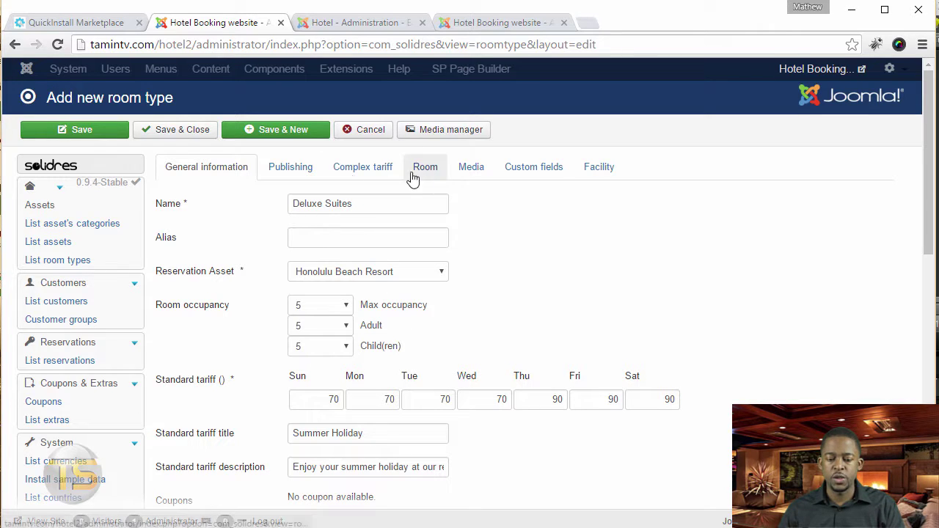
Step: Set Featured to On for Deluxe Suites and view its Complex tariff section
{"action": "left_click", "coordinate": [284, 177]}
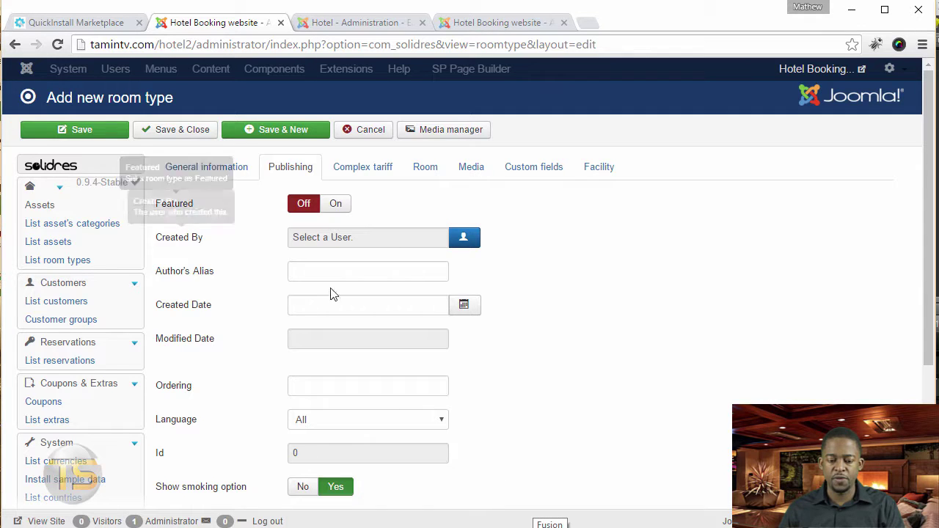
{"action": "left_click", "coordinate": [338, 206]}
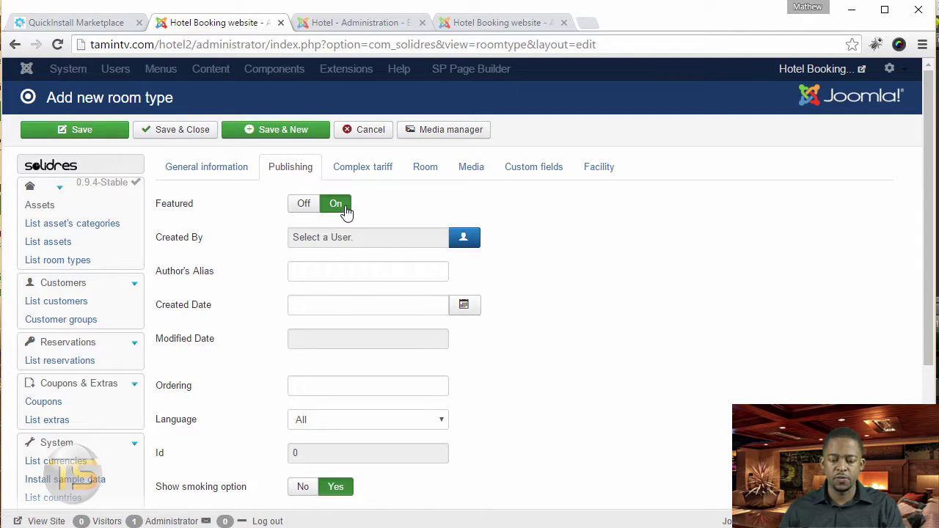
{"action": "left_click", "coordinate": [376, 173]}
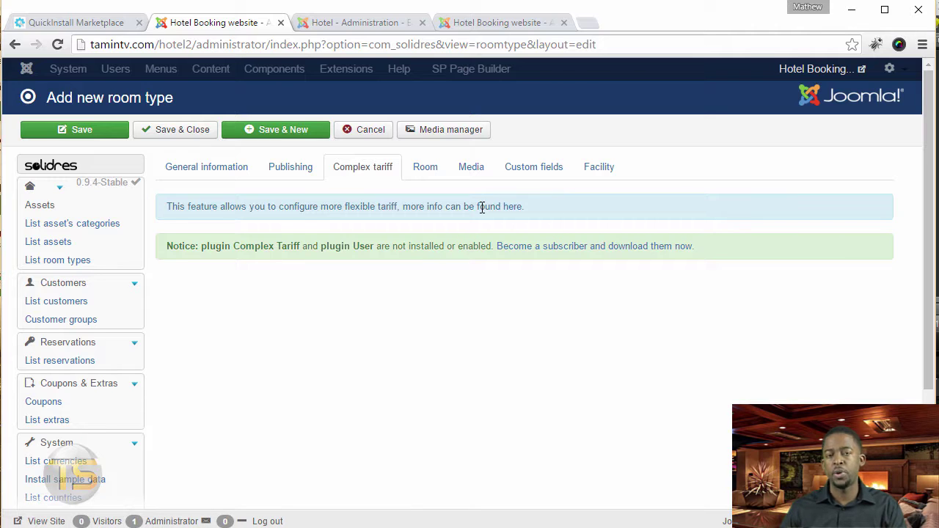
Step: Add the first Deluxe Suites room, numbered 100
{"action": "left_click", "coordinate": [428, 179]}
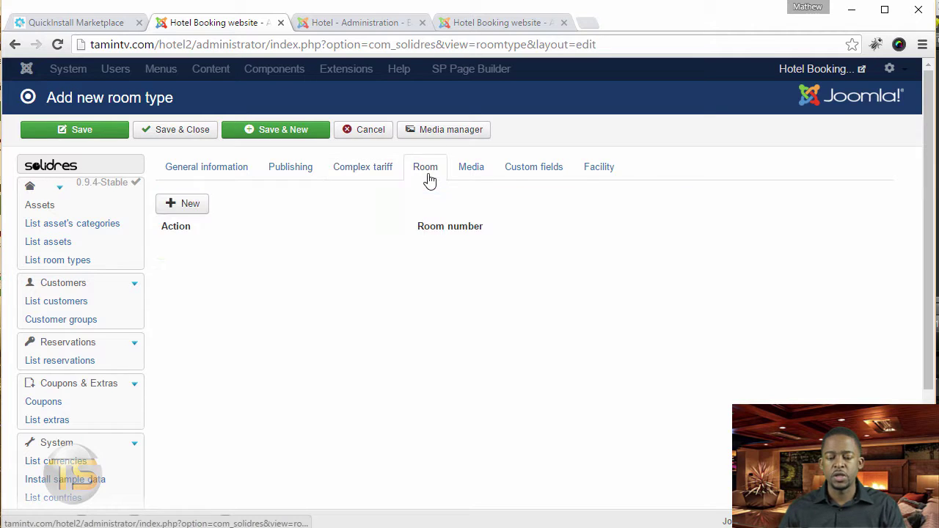
{"action": "left_click", "coordinate": [179, 210]}
{"action": "left_click", "coordinate": [333, 251]}
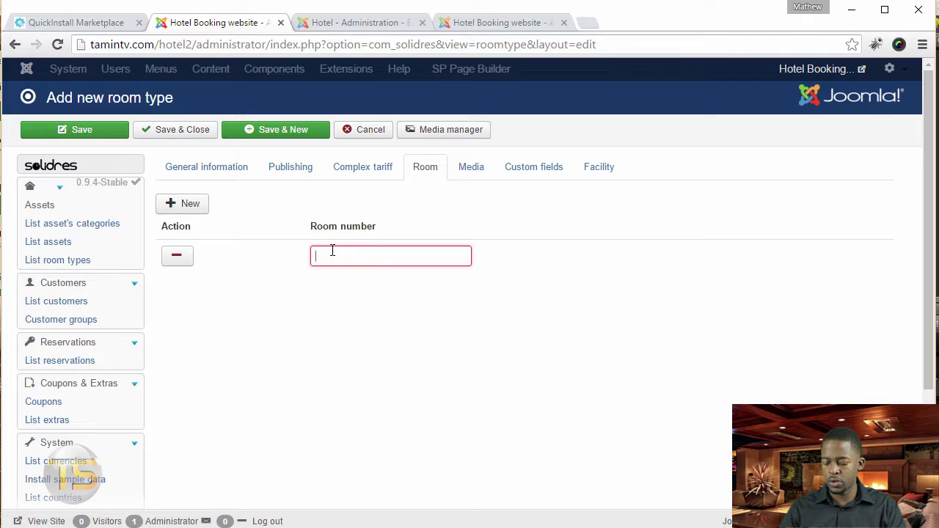
{"action": "type", "text": "100"}
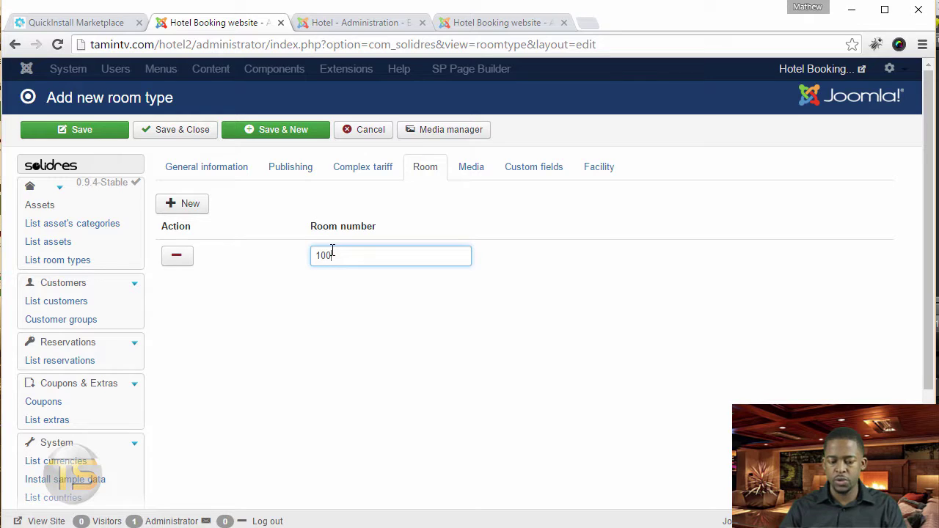
Step: Add further room rows and number them 101, 102 and onward to 107
{"action": "left_click", "coordinate": [188, 211]}
{"action": "left_click", "coordinate": [188, 211]}
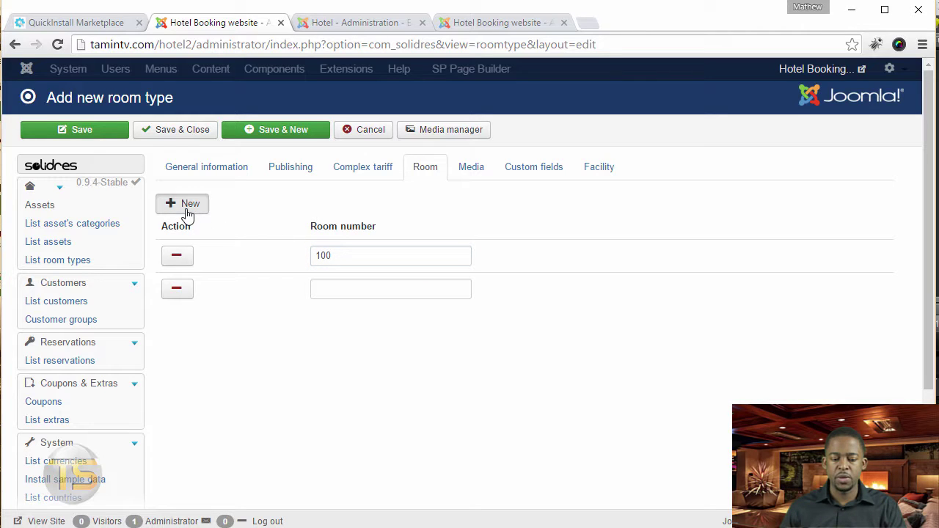
{"action": "double_click", "coordinate": [188, 211]}
{"action": "double_click", "coordinate": [188, 212]}
{"action": "left_click", "coordinate": [188, 211]}
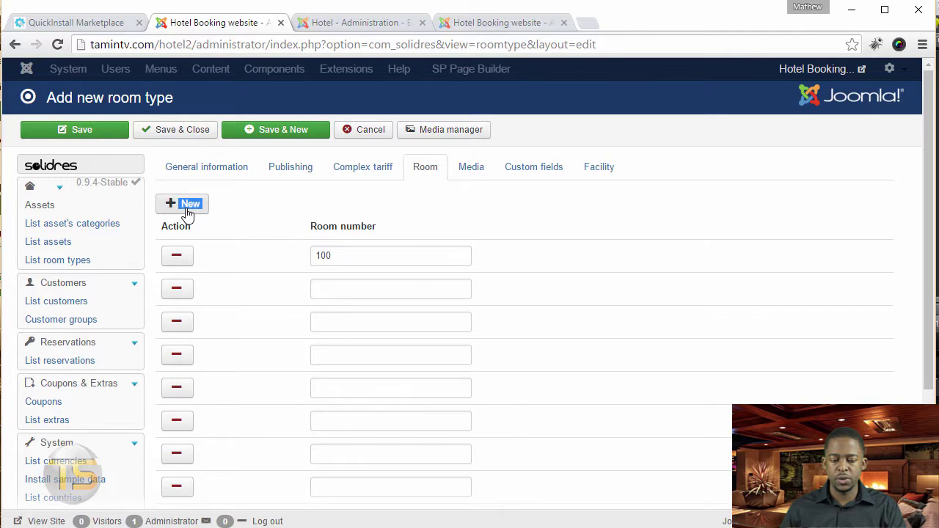
{"action": "left_click", "coordinate": [336, 289]}
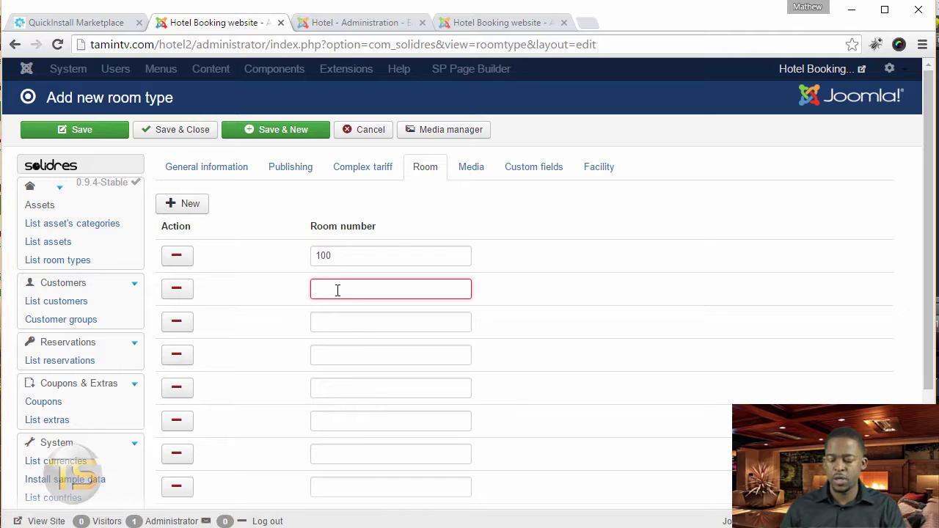
{"action": "type", "text": "101"}
{"action": "left_click", "coordinate": [433, 325]}
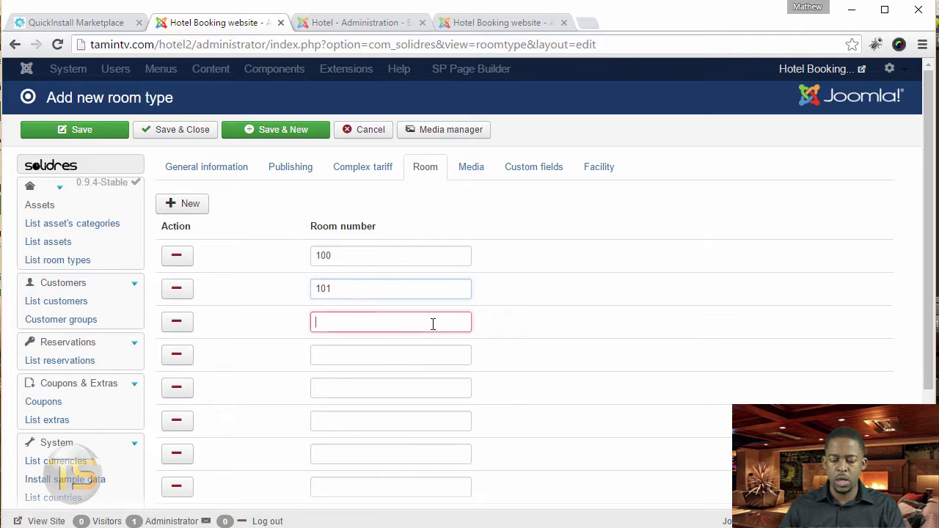
{"action": "type", "text": "102"}
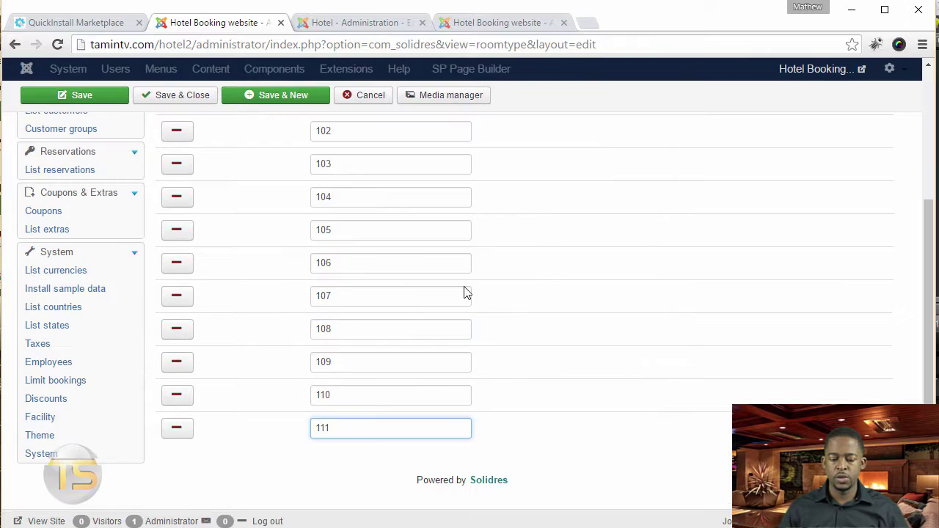
{"action": "scroll", "coordinate": [484, 308], "scroll_direction": "up", "scroll_amount": 3}
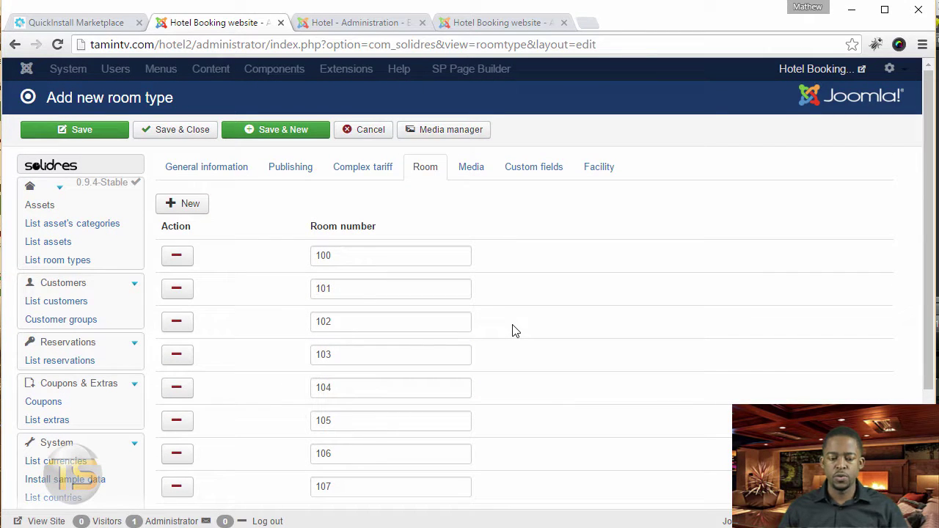
Step: Show the Deluxe Suites Media section, which has no media yet
{"action": "left_click", "coordinate": [472, 169]}
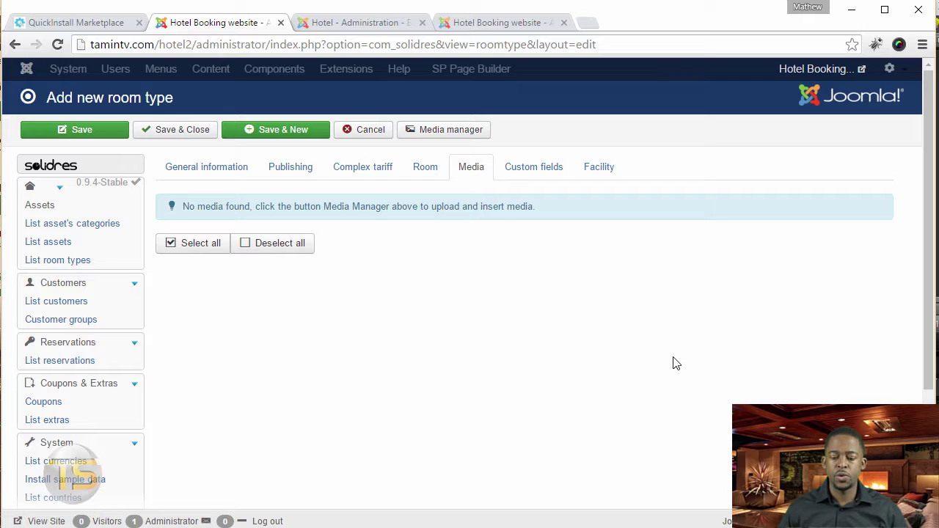
{"action": "key", "text": "Tab"}
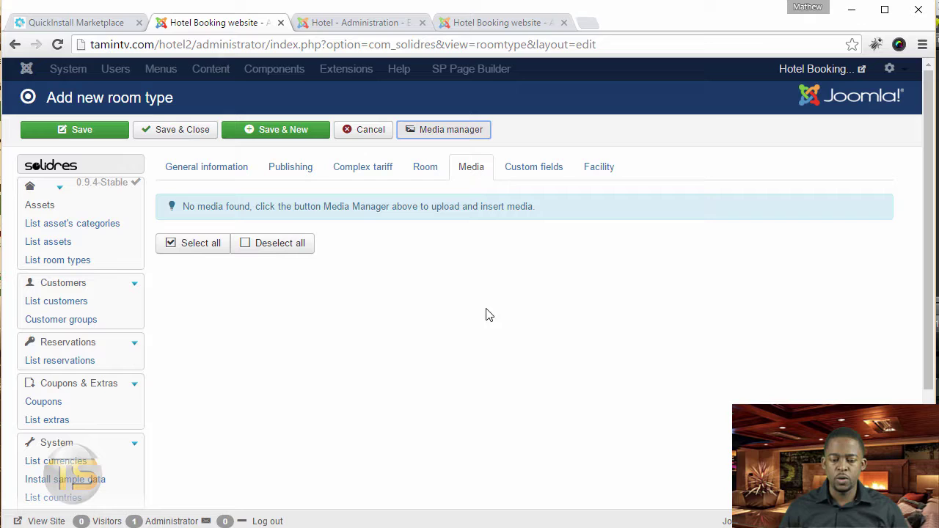
Step: Upload deluxe-1.jpg through deluxe-4.jpg (476 kb total) in the Media manager
{"action": "left_click", "coordinate": [451, 132]}
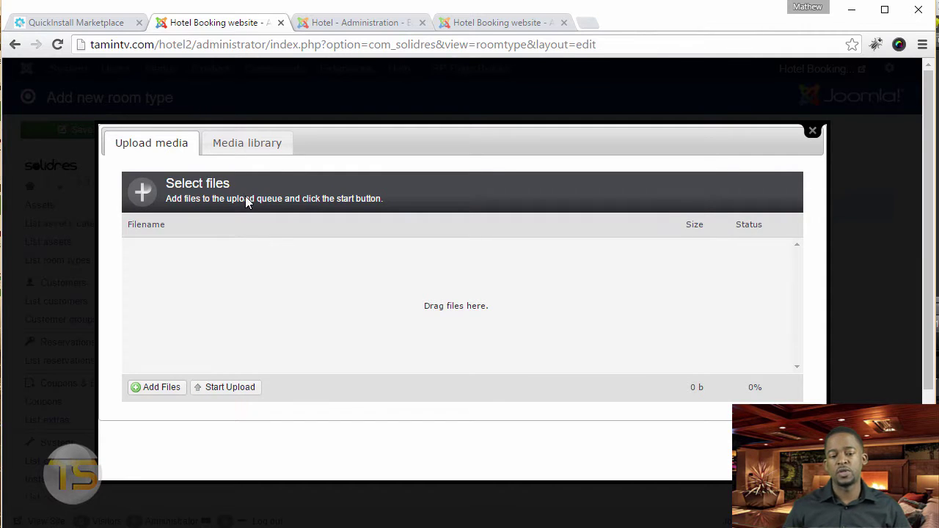
{"action": "left_click", "coordinate": [266, 146]}
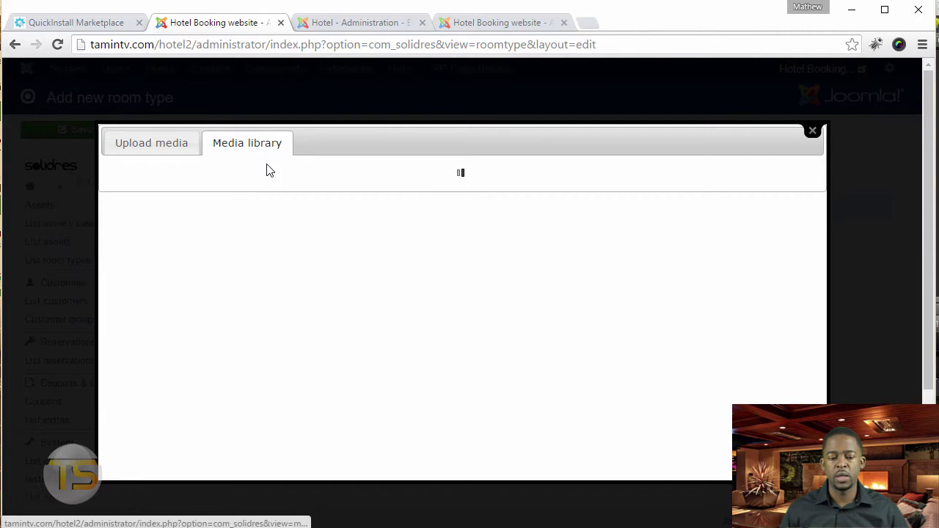
{"action": "left_click", "coordinate": [167, 150]}
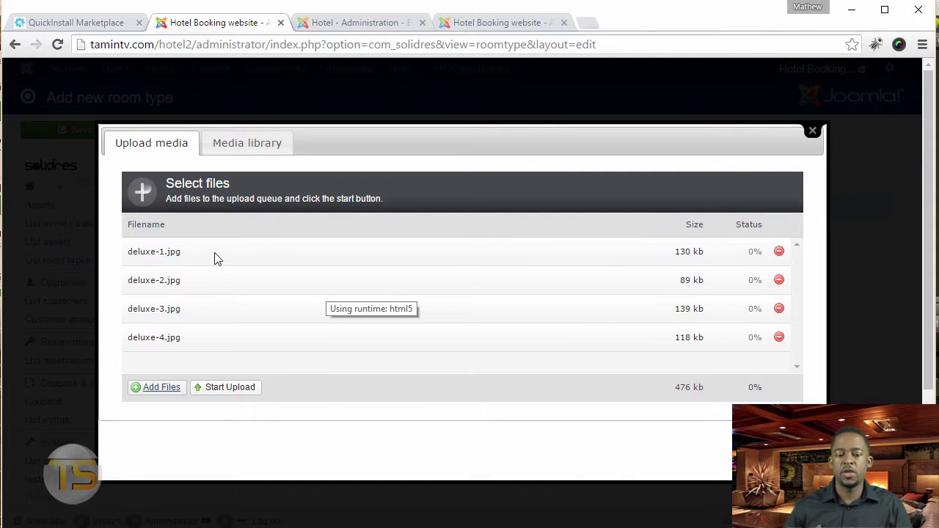
{"action": "left_click", "coordinate": [238, 392]}
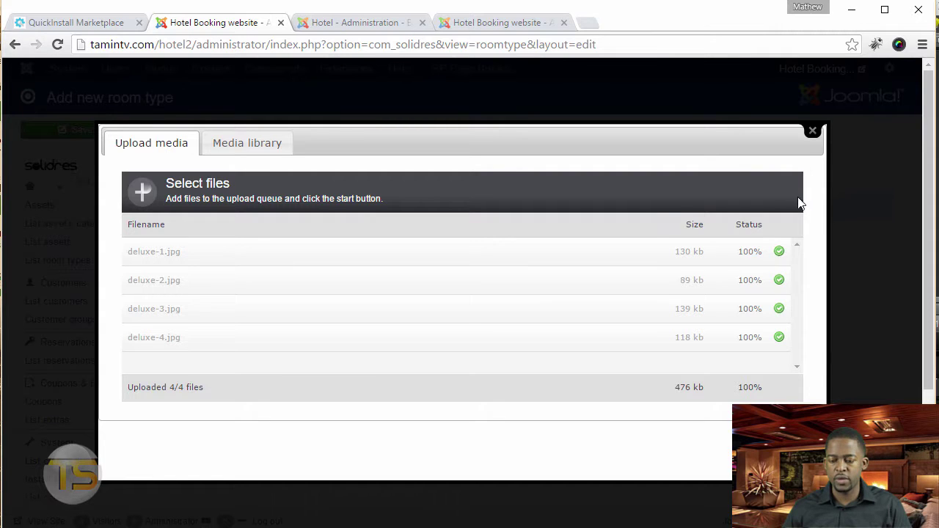
Step: Tick deluxe-1.jpg to deluxe-4.jpg in the library and insert them into the room type's media
{"action": "left_click", "coordinate": [247, 143]}
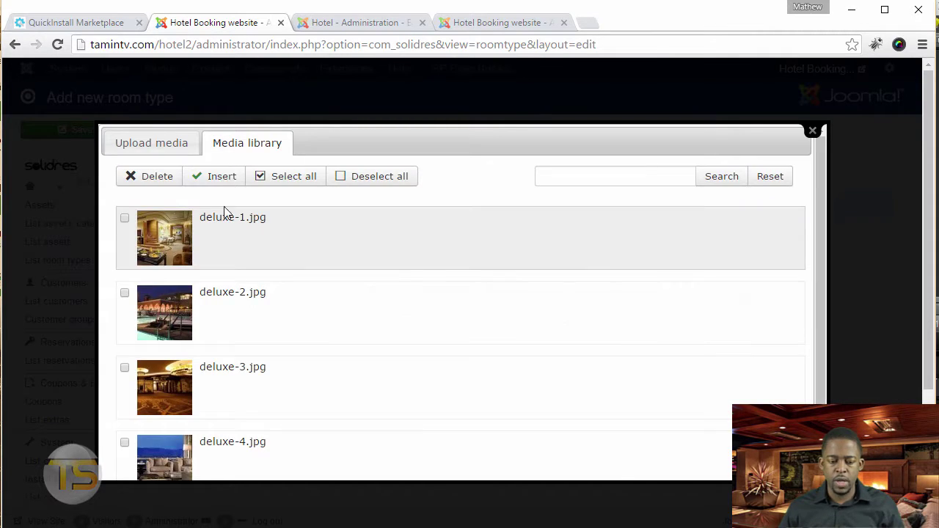
{"action": "left_click", "coordinate": [124, 220]}
{"action": "left_click", "coordinate": [124, 293]}
{"action": "left_click", "coordinate": [125, 369]}
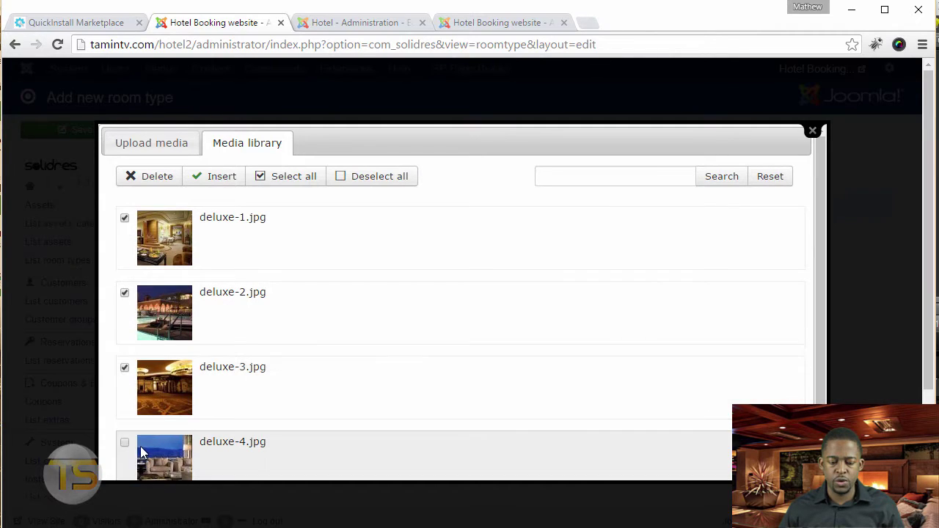
{"action": "left_click", "coordinate": [124, 443]}
{"action": "scroll", "coordinate": [322, 372], "scroll_direction": "down", "scroll_amount": 1}
{"action": "scroll", "coordinate": [325, 372], "scroll_direction": "down", "scroll_amount": 2}
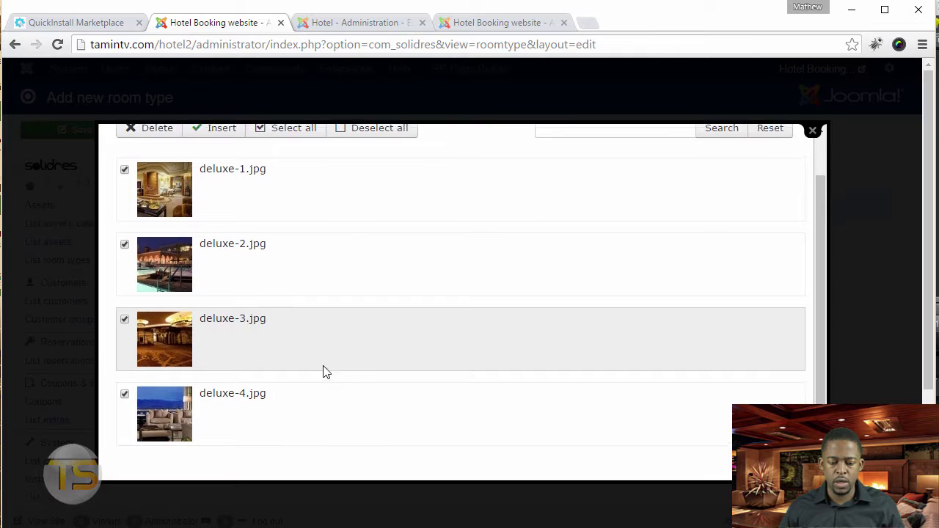
{"action": "scroll", "coordinate": [294, 293], "scroll_direction": "up", "scroll_amount": 3}
{"action": "left_click", "coordinate": [243, 179]}
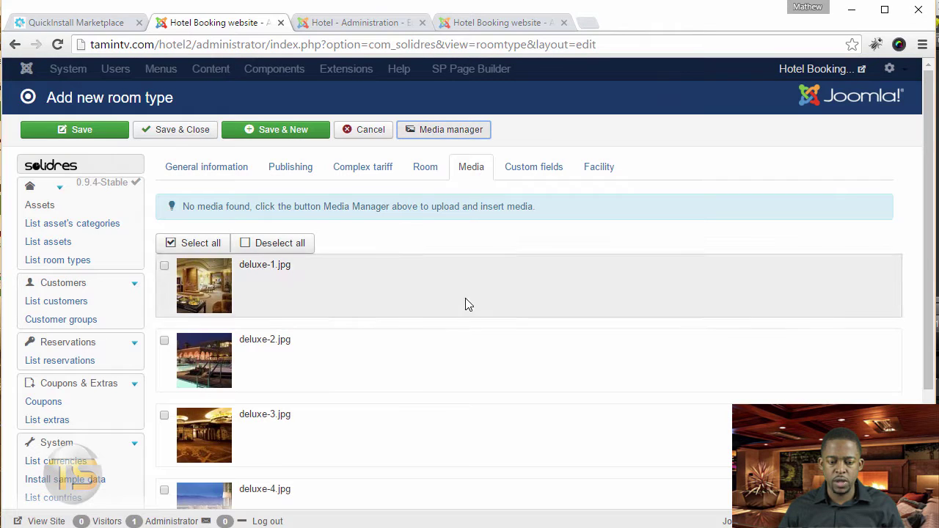
{"action": "scroll", "coordinate": [454, 334], "scroll_direction": "down", "scroll_amount": 3}
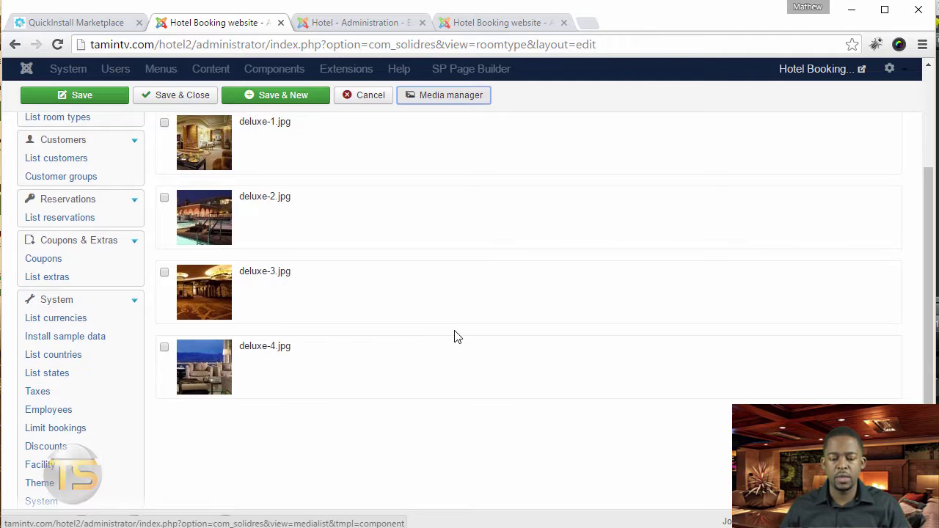
{"action": "scroll", "coordinate": [454, 335], "scroll_direction": "up", "scroll_amount": 2}
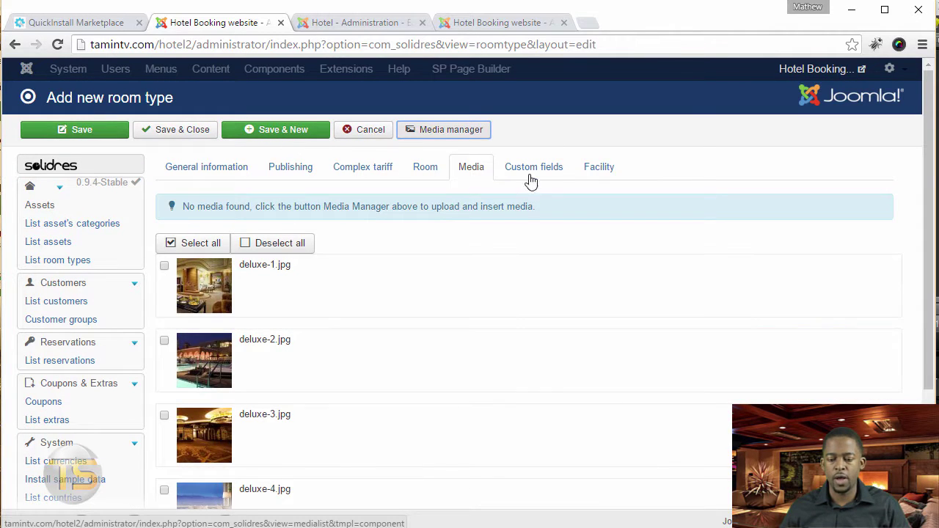
Step: Review the Deluxe Suites custom fields: facilities text, room size 150sf and bed size 7ft x 8ft
{"action": "left_click", "coordinate": [529, 168]}
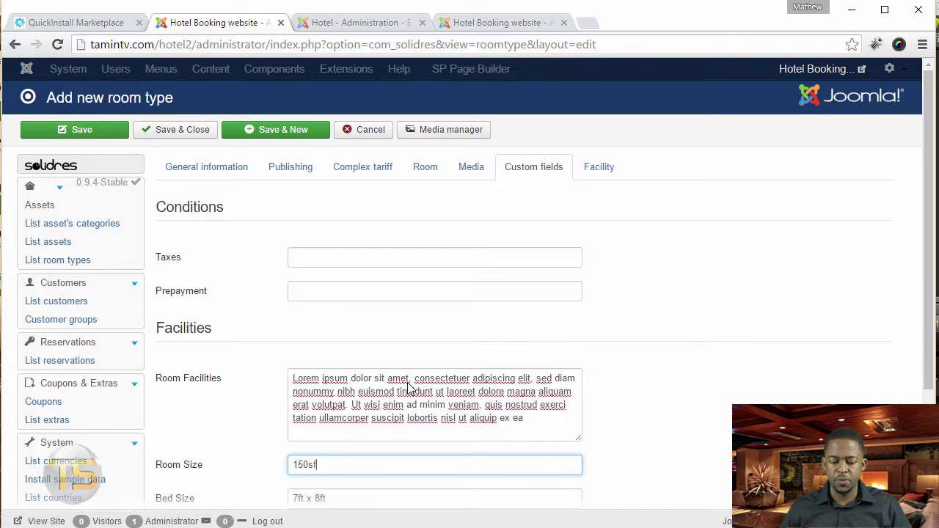
{"action": "scroll", "coordinate": [411, 388], "scroll_direction": "down", "scroll_amount": 3}
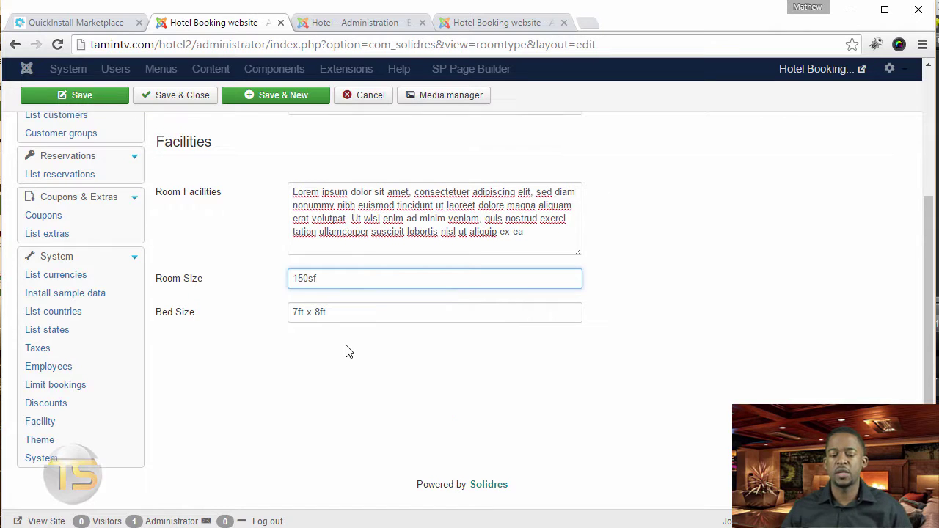
{"action": "scroll", "coordinate": [348, 352], "scroll_direction": "up", "scroll_amount": 2}
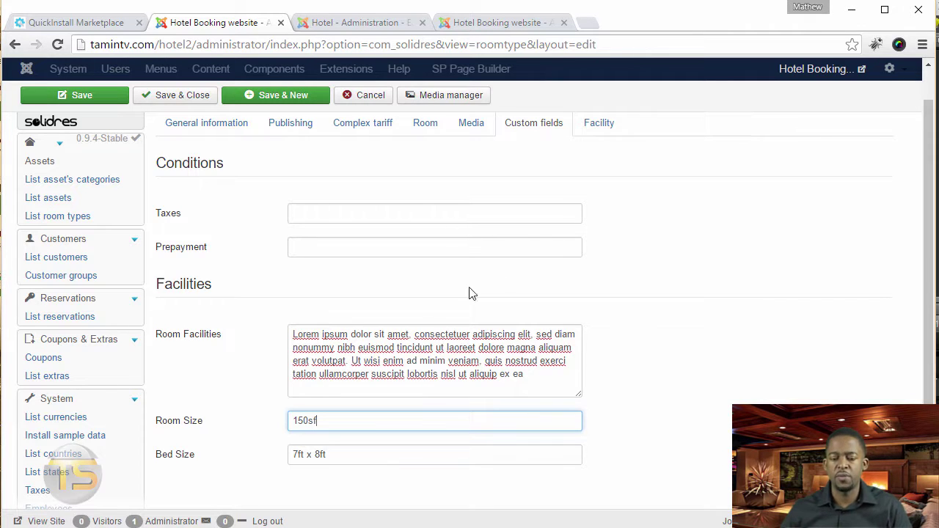
{"action": "left_click", "coordinate": [591, 131]}
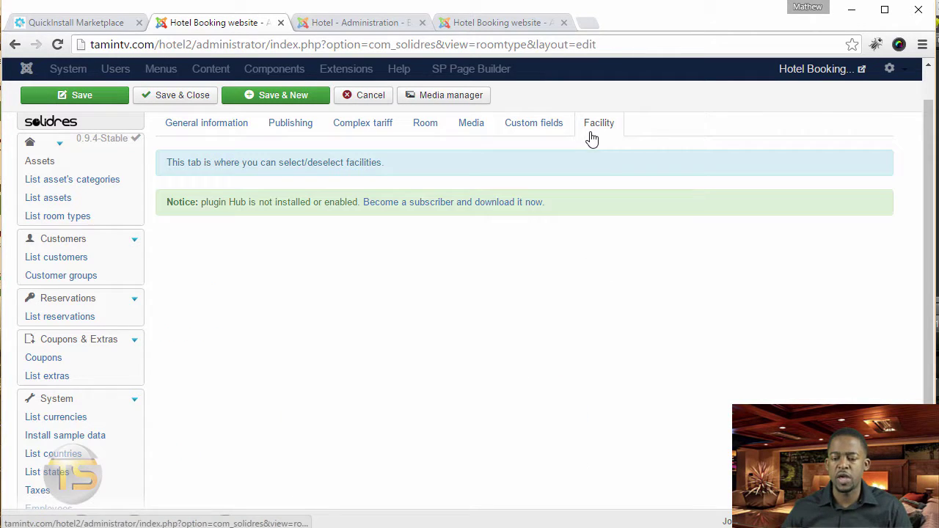
Step: Review the General information again: Honolulu Beach Resort, occupancy 5, tariffs of 70 and 90
{"action": "left_click", "coordinate": [210, 128]}
{"action": "scroll", "coordinate": [472, 361], "scroll_direction": "up", "scroll_amount": 1}
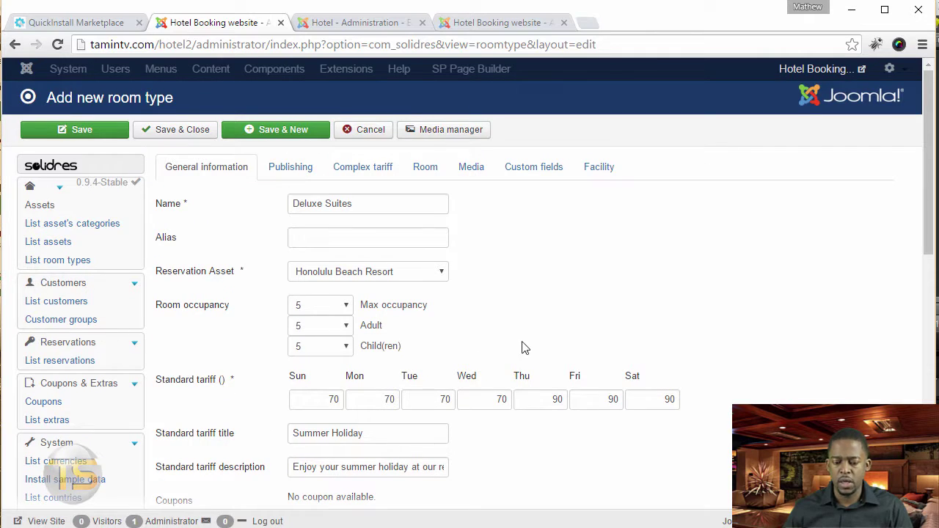
{"action": "scroll", "coordinate": [672, 320], "scroll_direction": "down", "scroll_amount": 2}
{"action": "scroll", "coordinate": [748, 367], "scroll_direction": "down", "scroll_amount": 4}
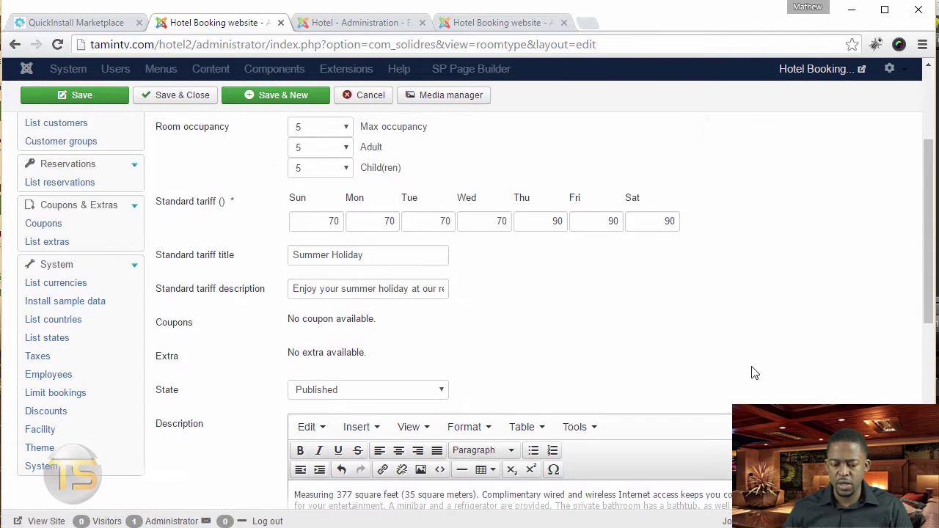
{"action": "scroll", "coordinate": [629, 339], "scroll_direction": "up", "scroll_amount": 6}
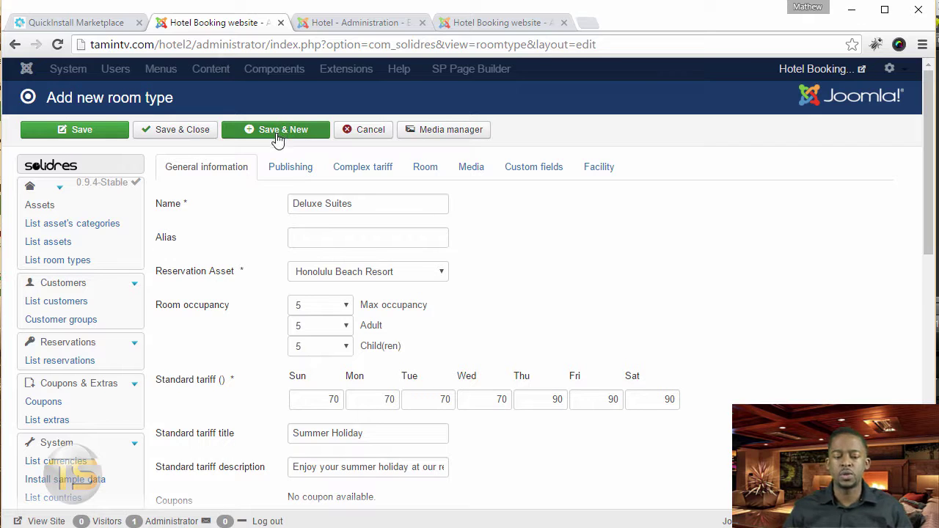
Step: Save Deluxe Suites and start a new King Suites room type with 149.00 daily tariffs
{"action": "left_click", "coordinate": [284, 129]}
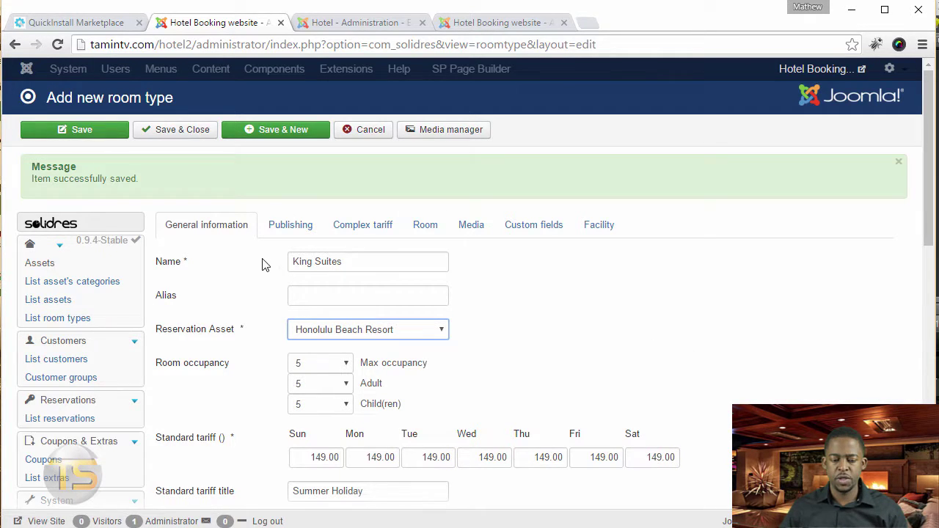
{"action": "scroll", "coordinate": [411, 346], "scroll_direction": "down", "scroll_amount": 10}
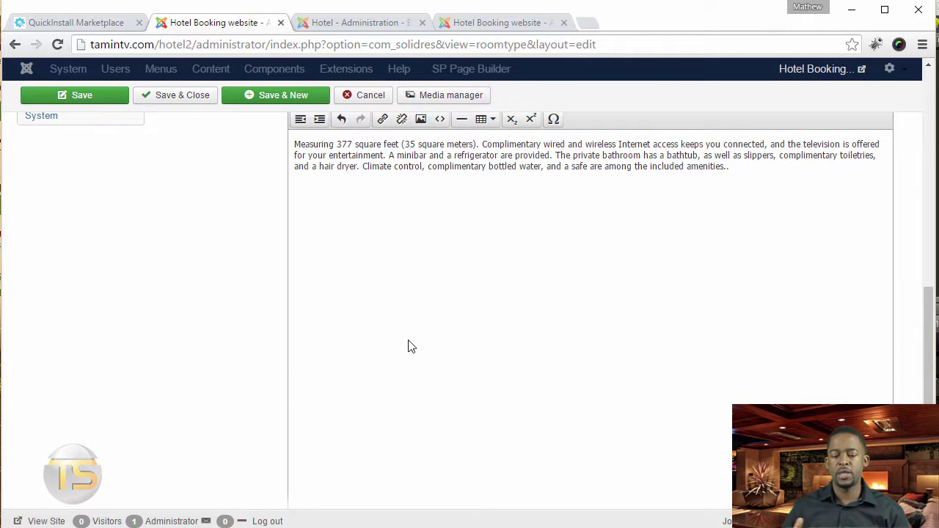
{"action": "scroll", "coordinate": [411, 346], "scroll_direction": "up", "scroll_amount": 3}
{"action": "scroll", "coordinate": [408, 345], "scroll_direction": "down", "scroll_amount": 4}
{"action": "scroll", "coordinate": [407, 345], "scroll_direction": "up", "scroll_amount": 15}
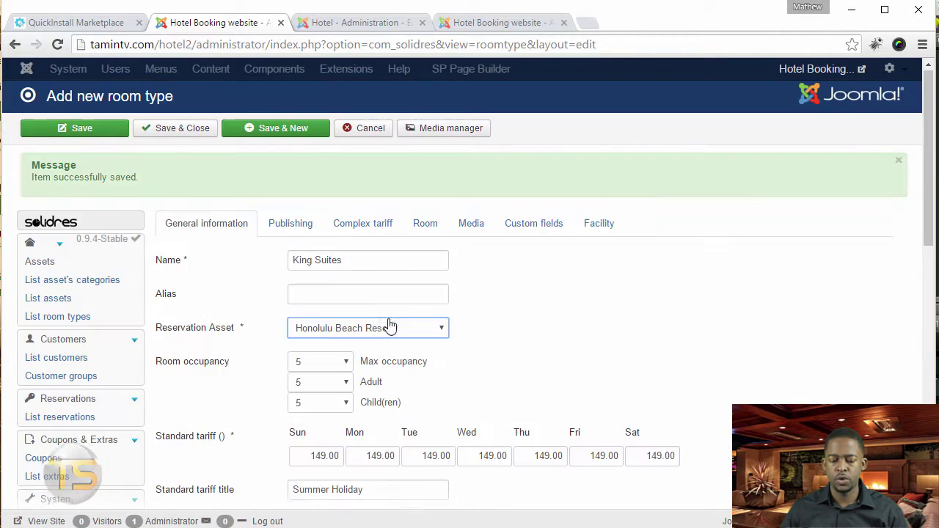
Step: Review the King Suites publishing settings, rooms numbered from 301, king photos and custom fields
{"action": "left_click", "coordinate": [295, 226]}
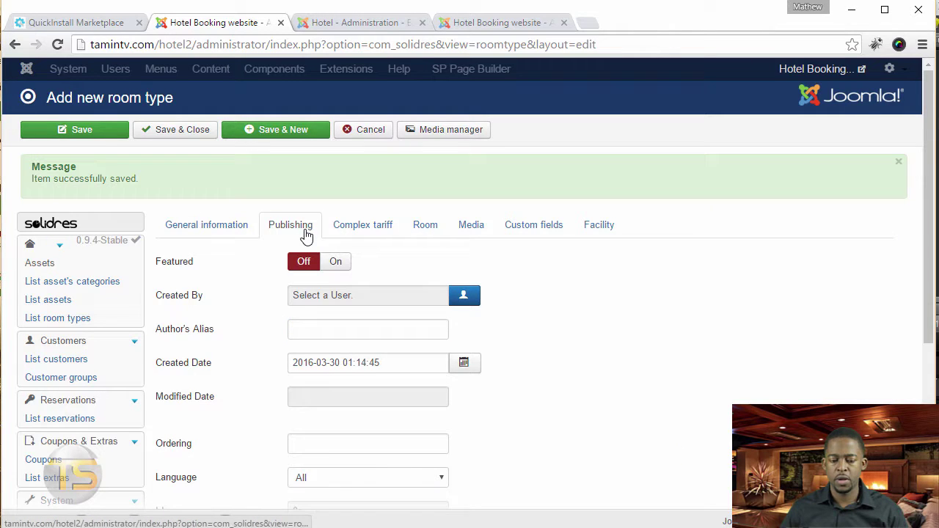
{"action": "left_click", "coordinate": [438, 225]}
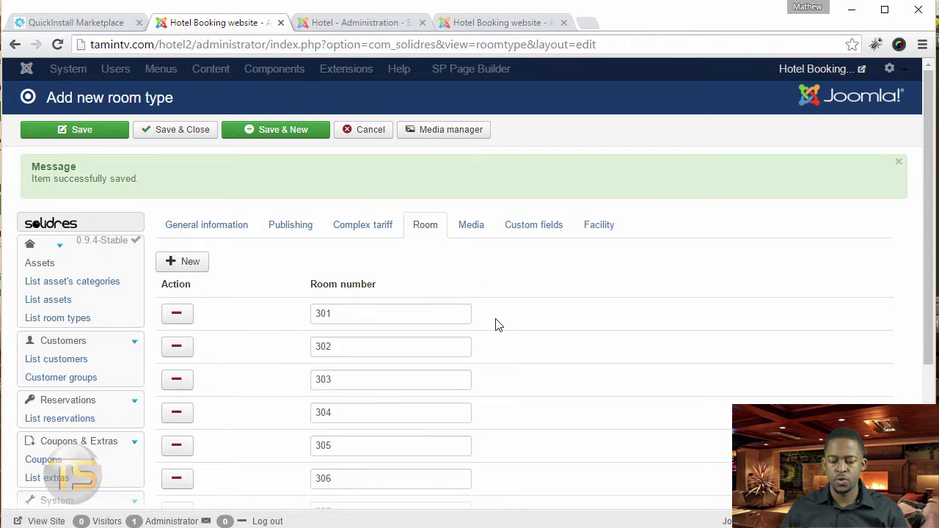
{"action": "left_click", "coordinate": [472, 226]}
{"action": "scroll", "coordinate": [358, 346], "scroll_direction": "down", "scroll_amount": 2}
{"action": "scroll", "coordinate": [357, 347], "scroll_direction": "down", "scroll_amount": 3}
{"action": "scroll", "coordinate": [357, 345], "scroll_direction": "up", "scroll_amount": 5}
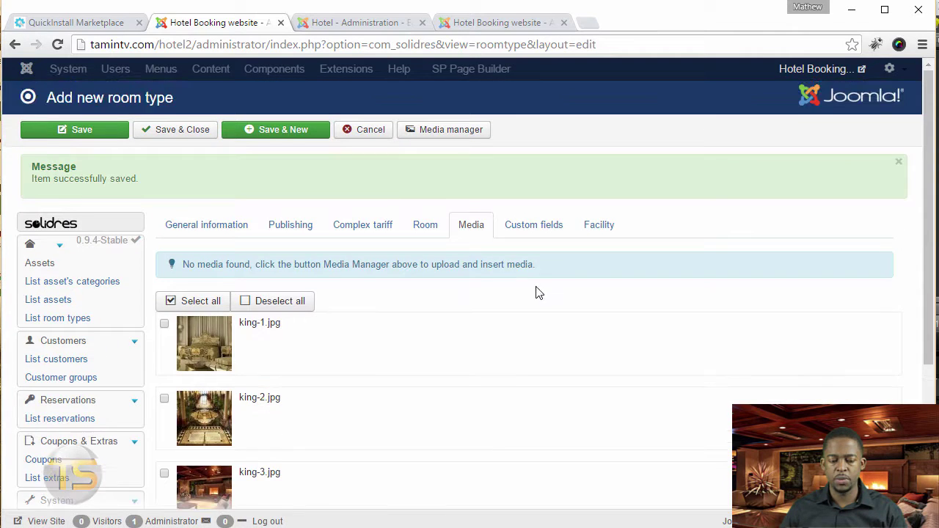
{"action": "left_click", "coordinate": [533, 226]}
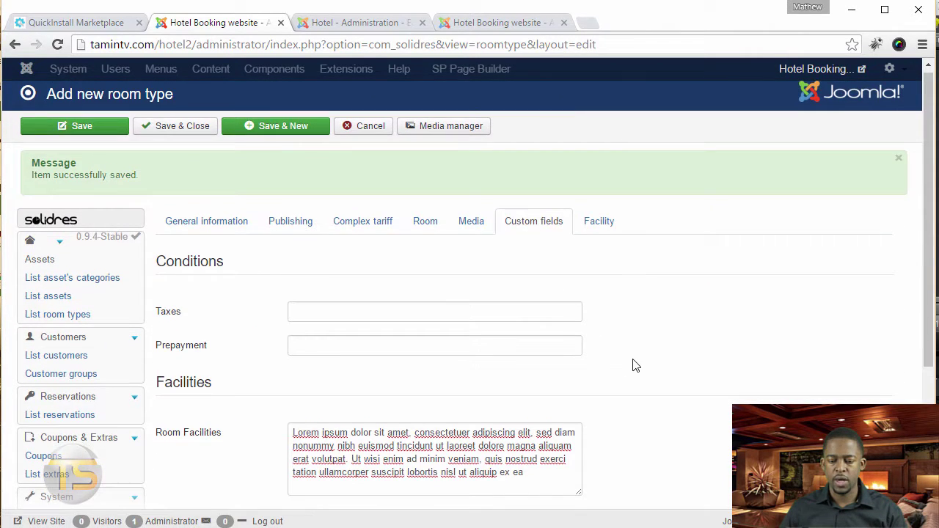
{"action": "scroll", "coordinate": [633, 365], "scroll_direction": "down", "scroll_amount": 3}
{"action": "scroll", "coordinate": [632, 364], "scroll_direction": "up", "scroll_amount": 3}
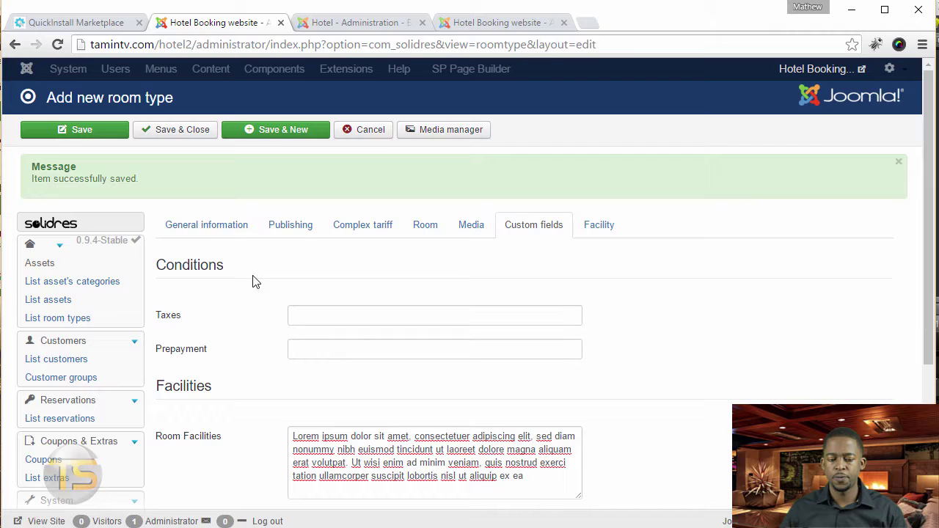
Step: Save King Suites and review the new Ocean View Suites Media, Custom fields and Facility sections
{"action": "left_click", "coordinate": [284, 131]}
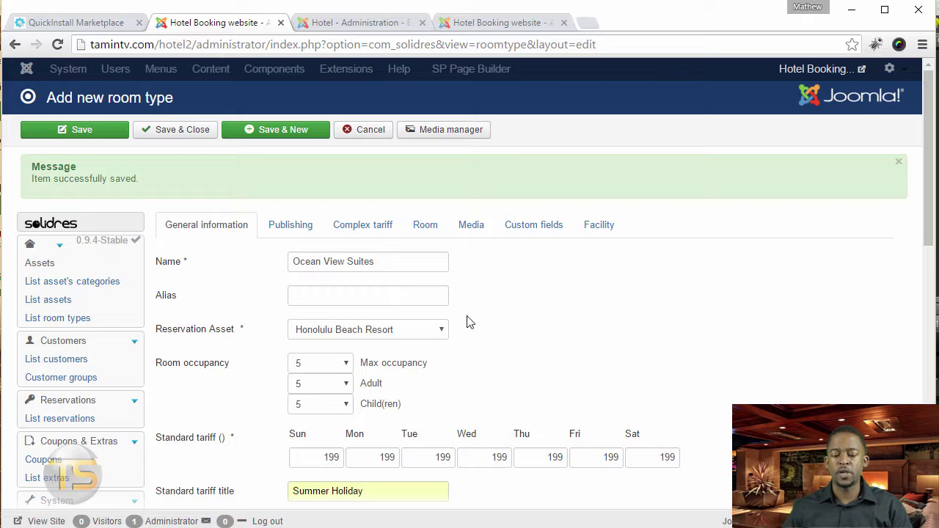
{"action": "scroll", "coordinate": [478, 331], "scroll_direction": "down", "scroll_amount": 5}
{"action": "scroll", "coordinate": [485, 294], "scroll_direction": "up", "scroll_amount": 5}
{"action": "left_click", "coordinate": [484, 228]}
{"action": "left_click", "coordinate": [520, 232]}
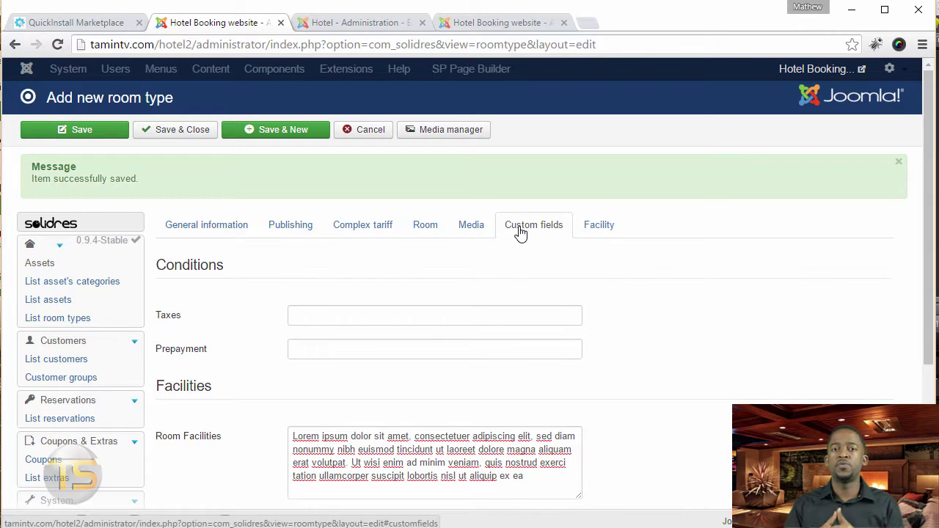
{"action": "left_click", "coordinate": [593, 233]}
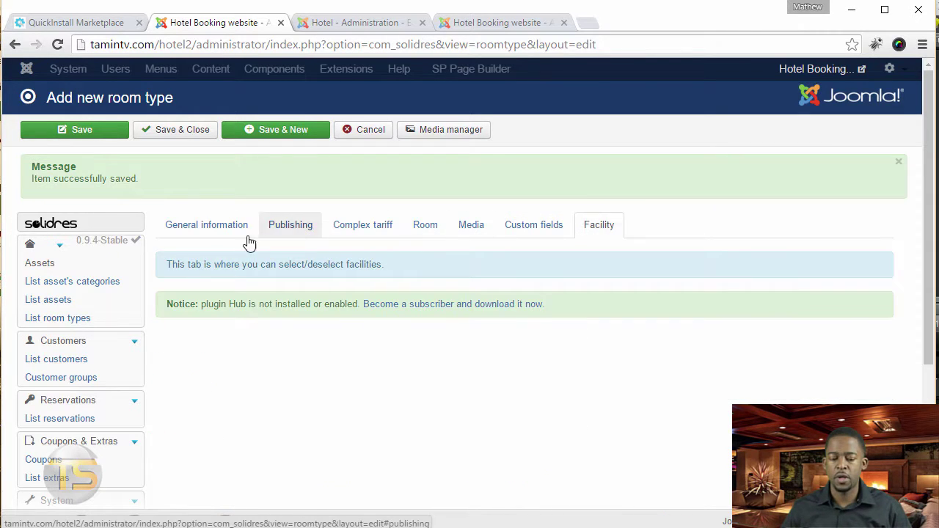
Step: Keep Ocean View Suites max occupancy at 5 and save it back to the room types list
{"action": "left_click", "coordinate": [230, 229]}
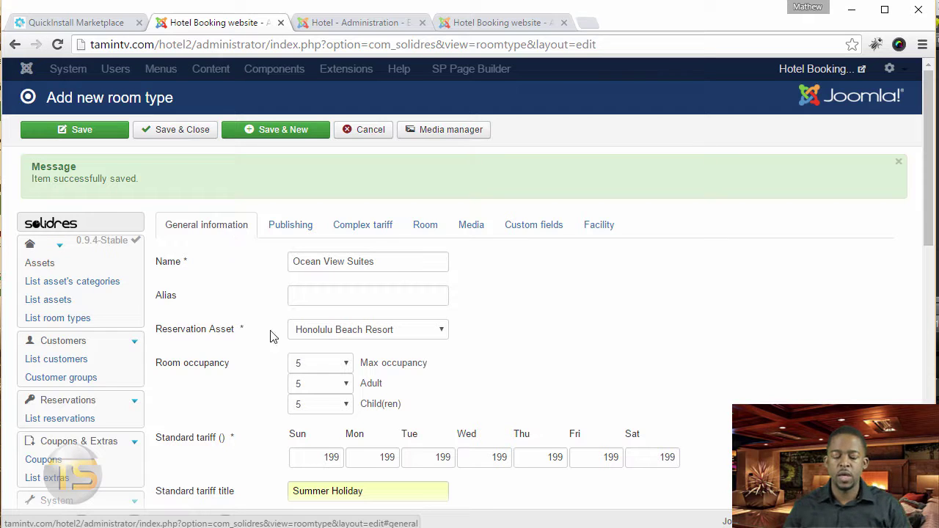
{"action": "left_click", "coordinate": [342, 366]}
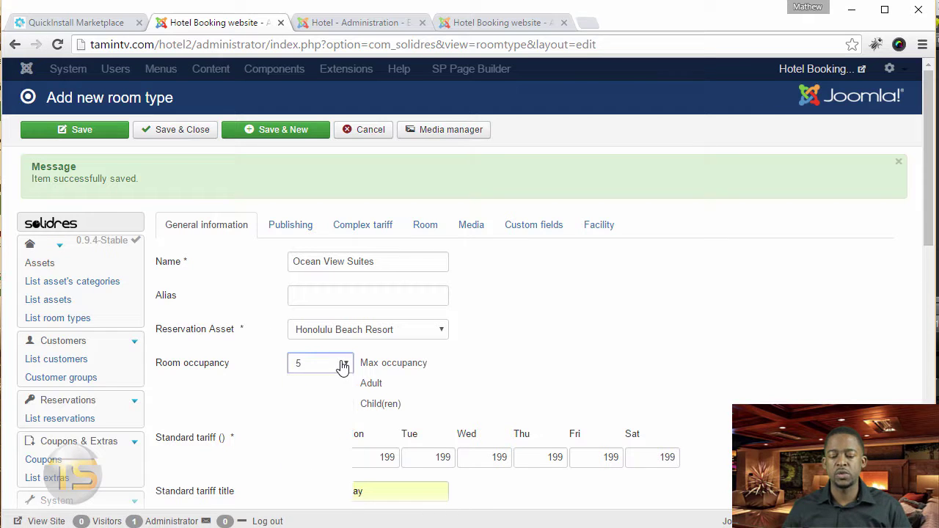
{"action": "left_click", "coordinate": [343, 366]}
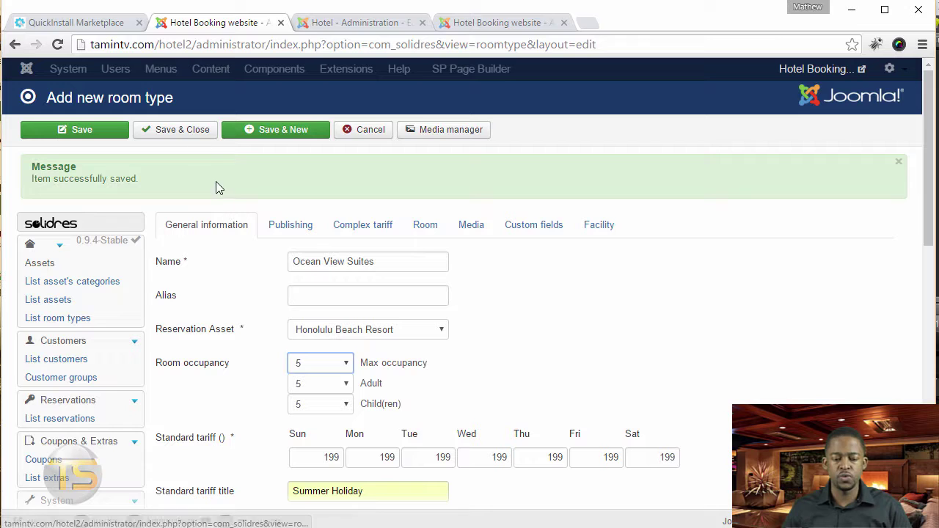
{"action": "left_click", "coordinate": [174, 135]}
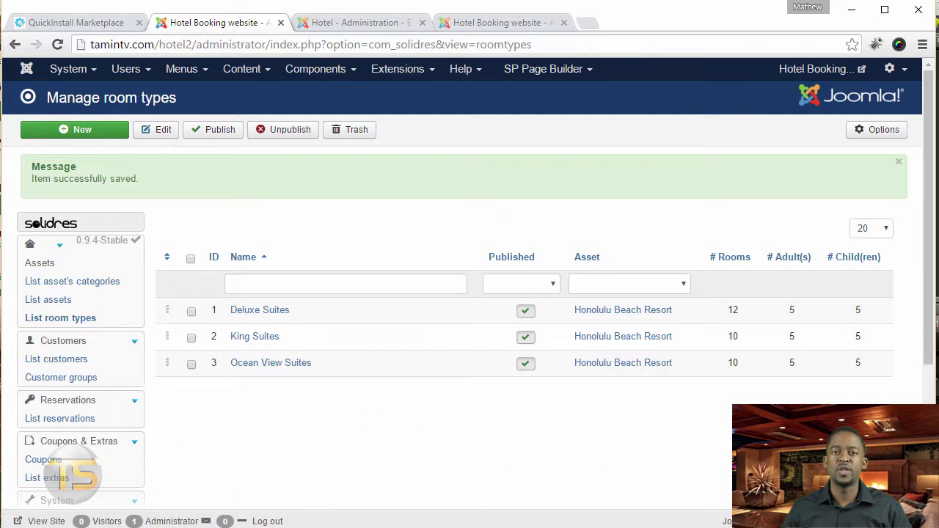